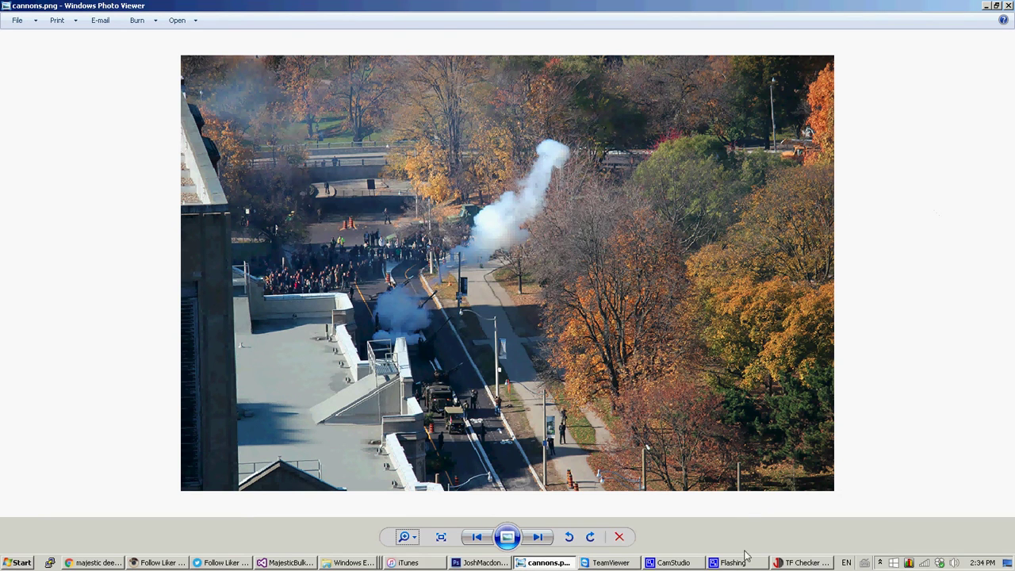
- Bring the TF Checker window to the front over the cannons photo in Photo Viewer
click(801, 563)
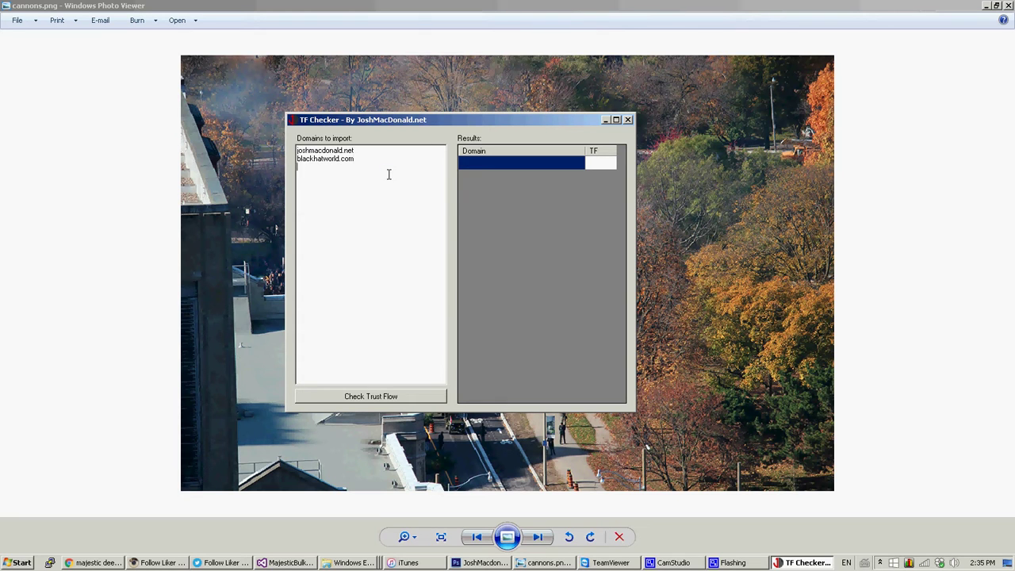
- Add warriorforum.com, digitalpoint.com and facebook.com to the import list and run the Trust Flow check
text(warriorforum)
text(.com)
key(Return)
text(digita)
text(lpoint.c)
text(om)
key(Return)
text(facebook)
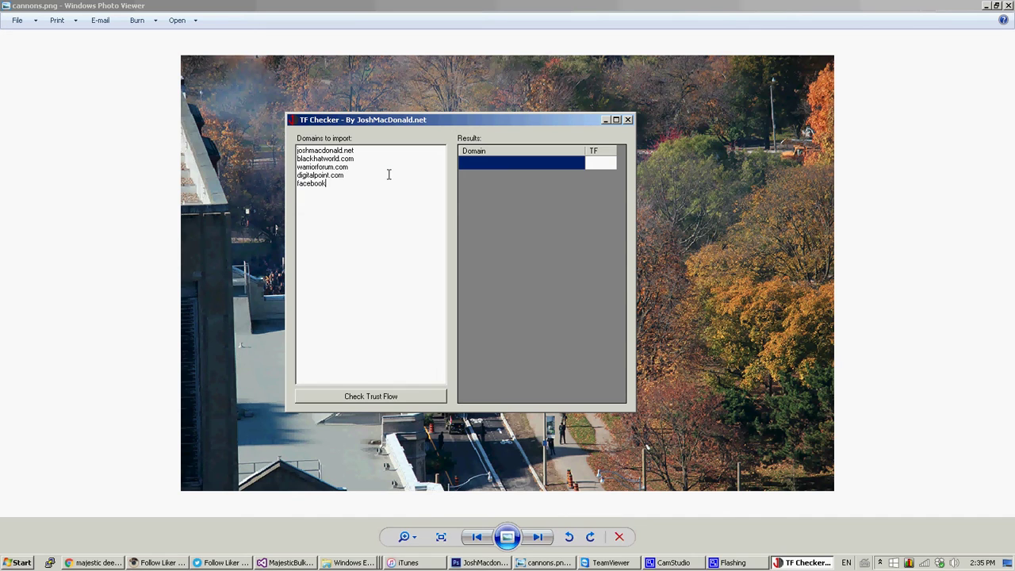
text(.com)
click(388, 396)
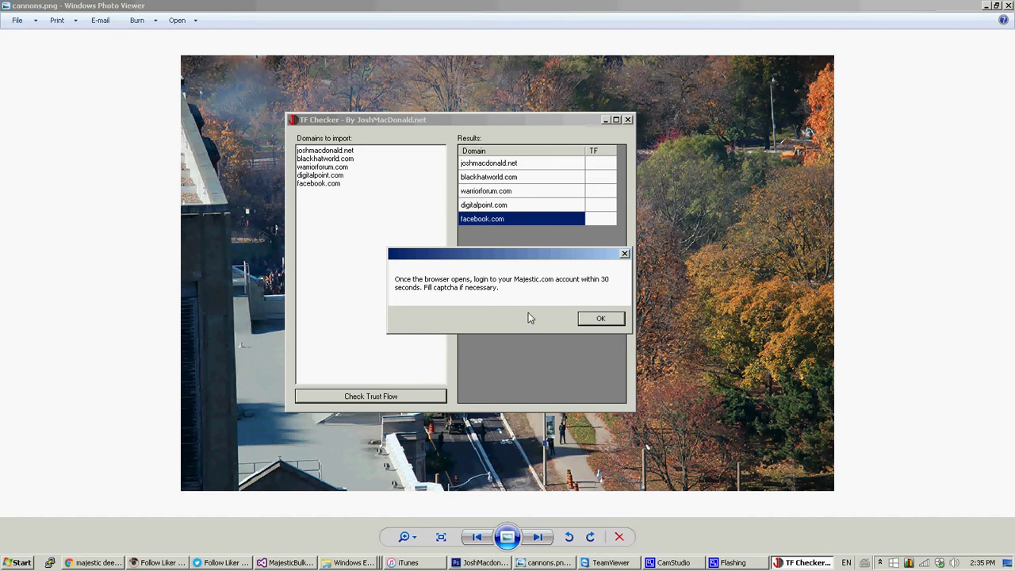
- Acknowledge the Majestic login notice so the browser opens majestic.com
click(584, 320)
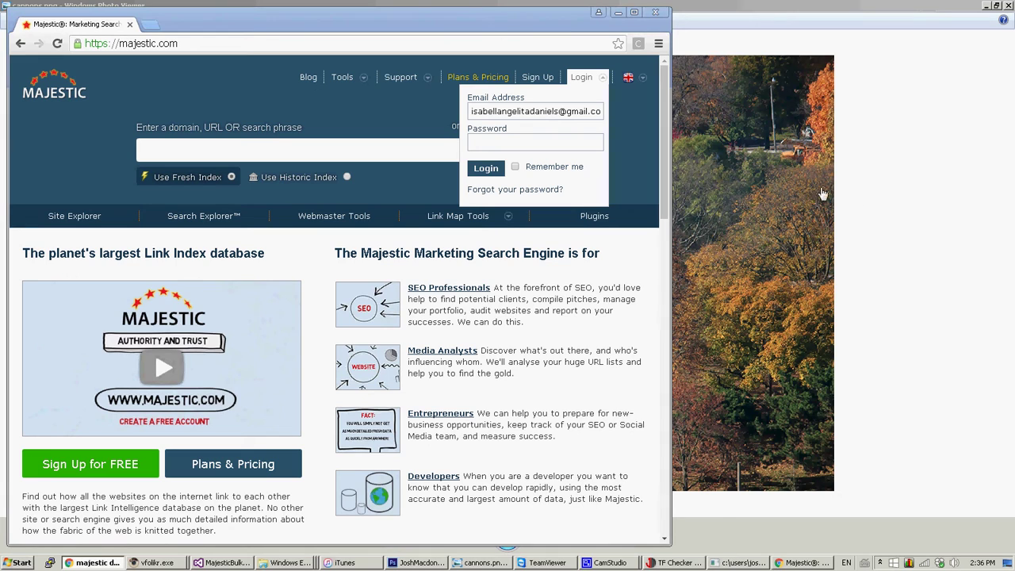
click(491, 173)
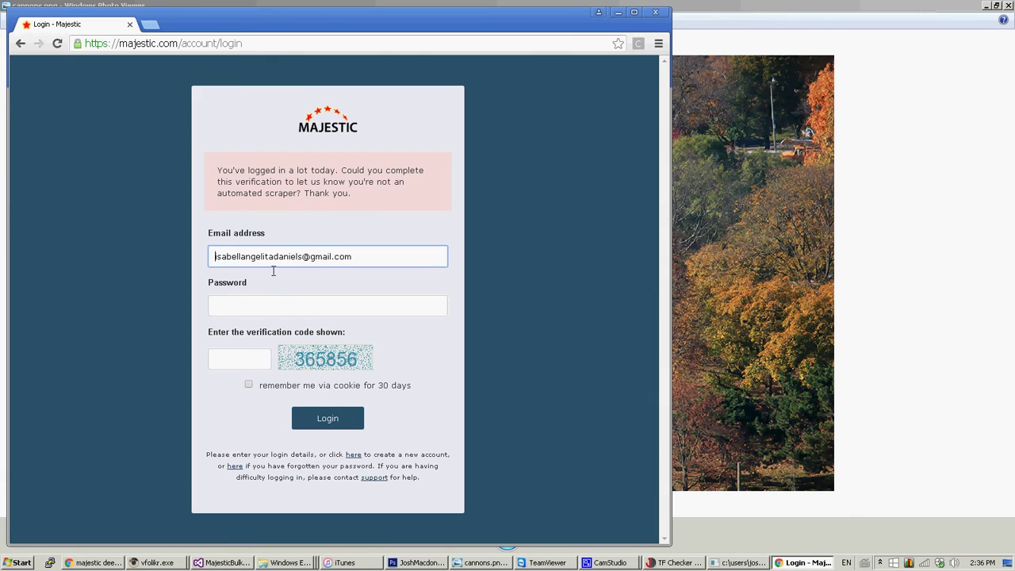
click(261, 304)
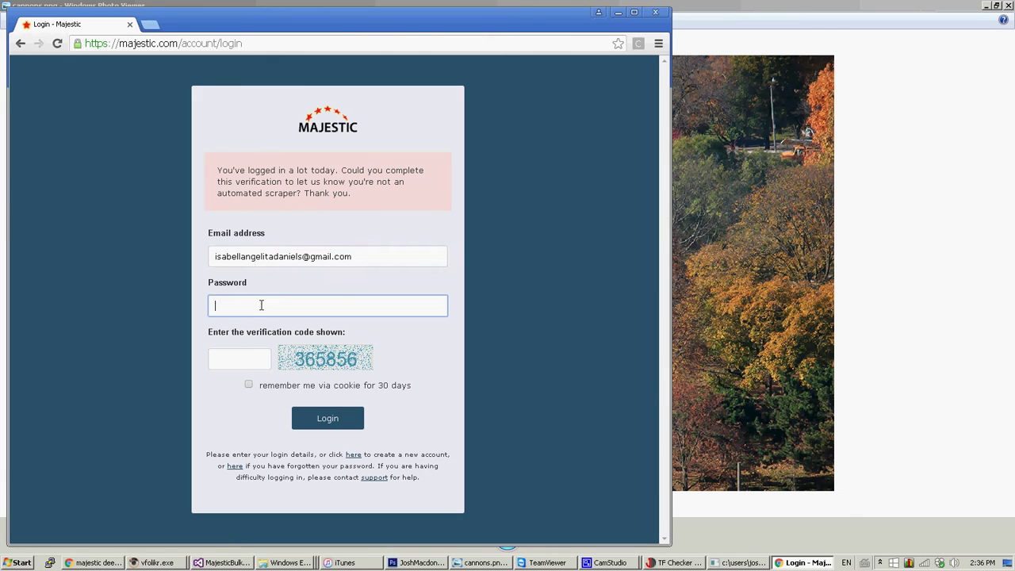
key(ctrl+v)
click(242, 357)
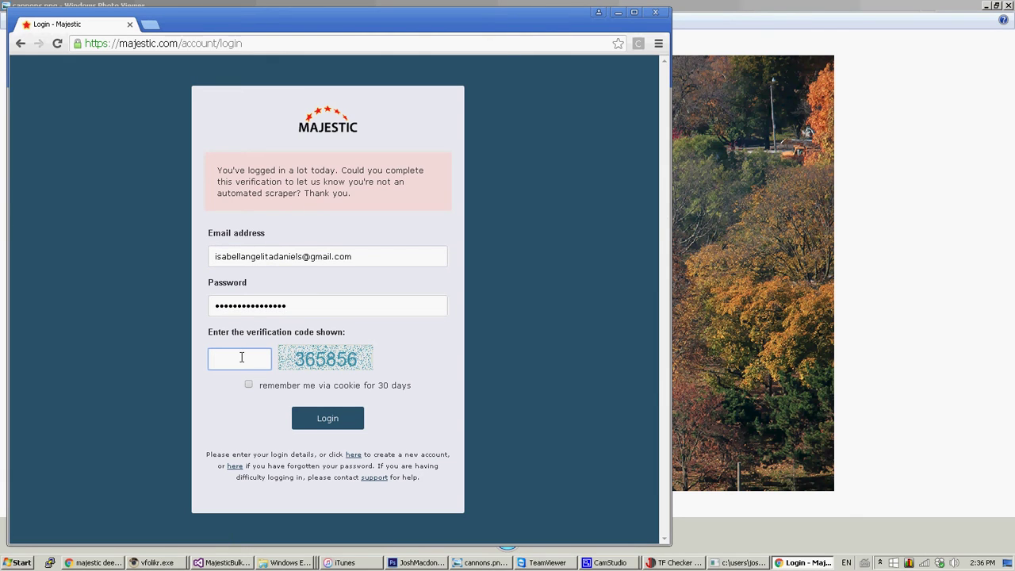
- Submit the verified login, re-paste the password and continue past the active-sessions warning
click(328, 417)
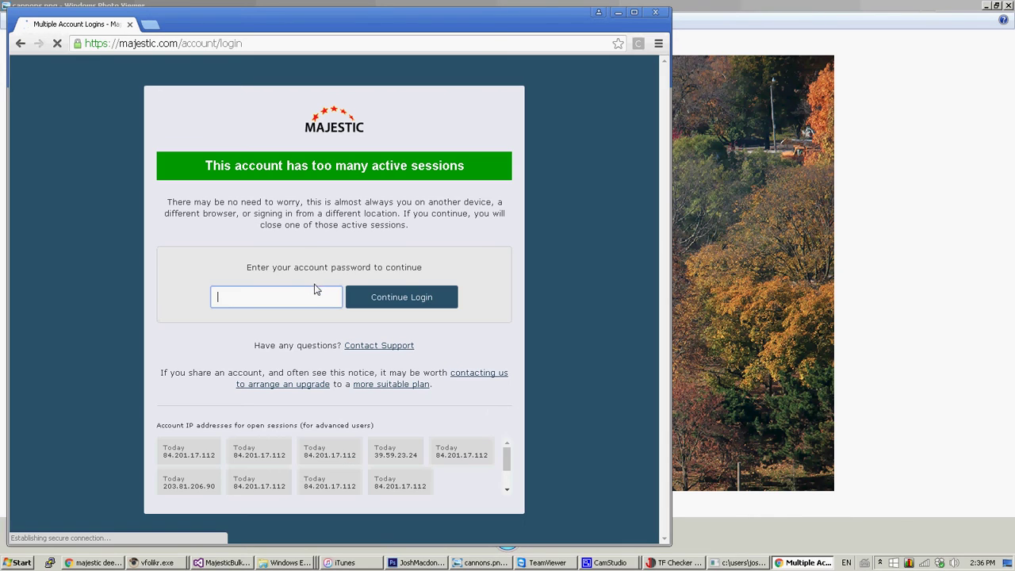
key(ctrl+v)
click(396, 297)
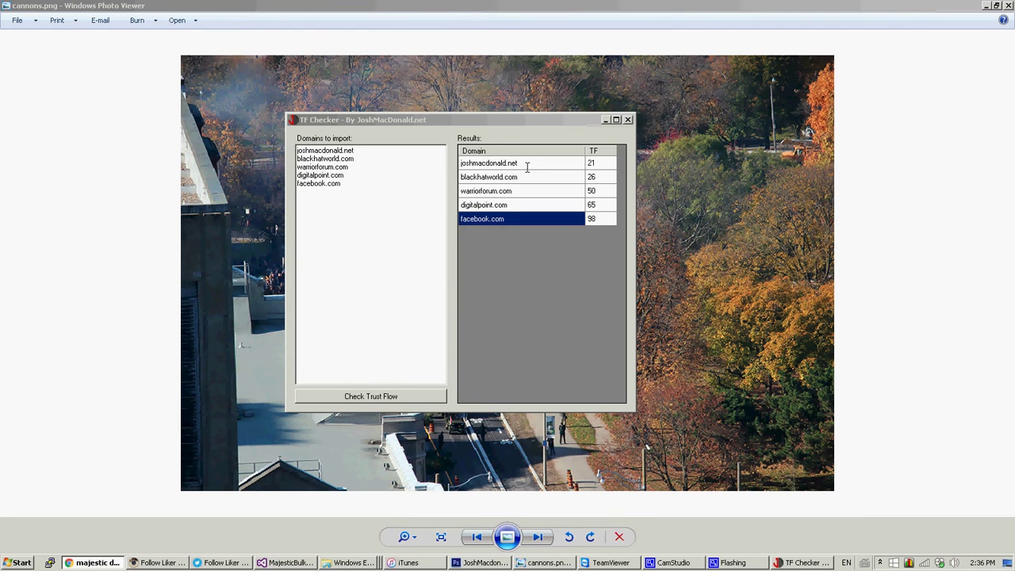
mouse_move(527, 164)
mouse_down()
mouse_move(580, 219)
mouse_move(591, 163)
mouse_up()
click(591, 219)
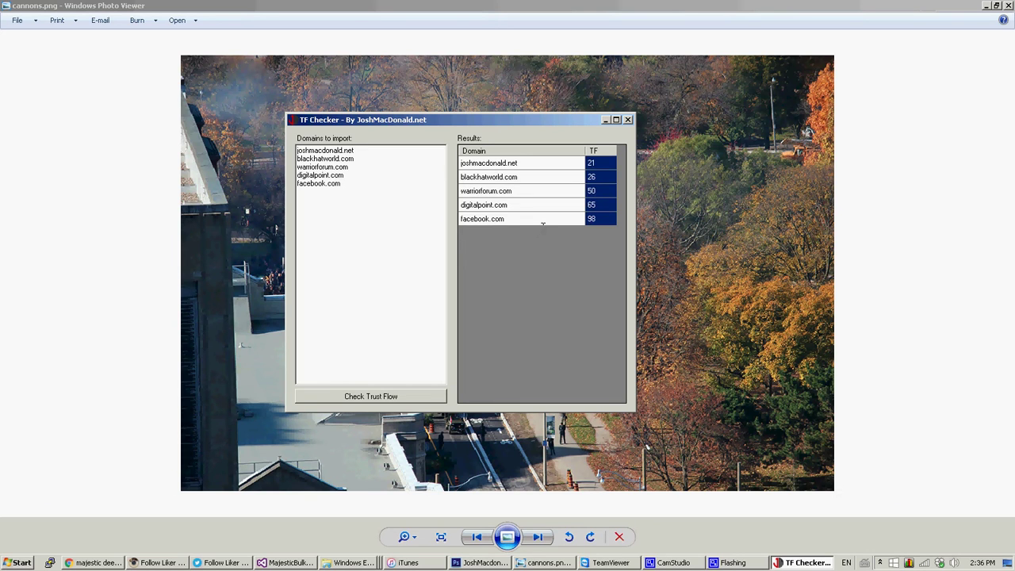
click(543, 219)
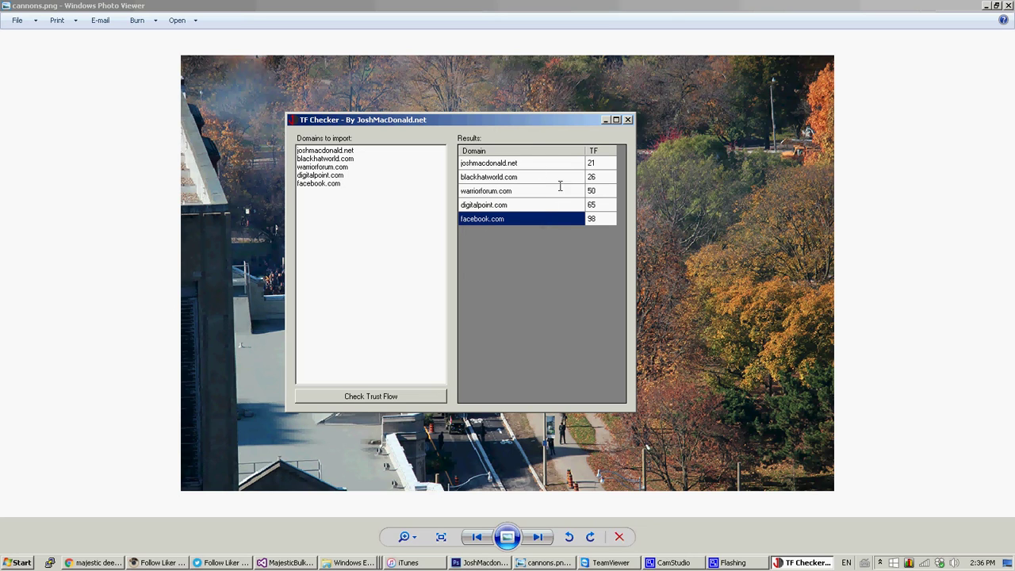
click(574, 162)
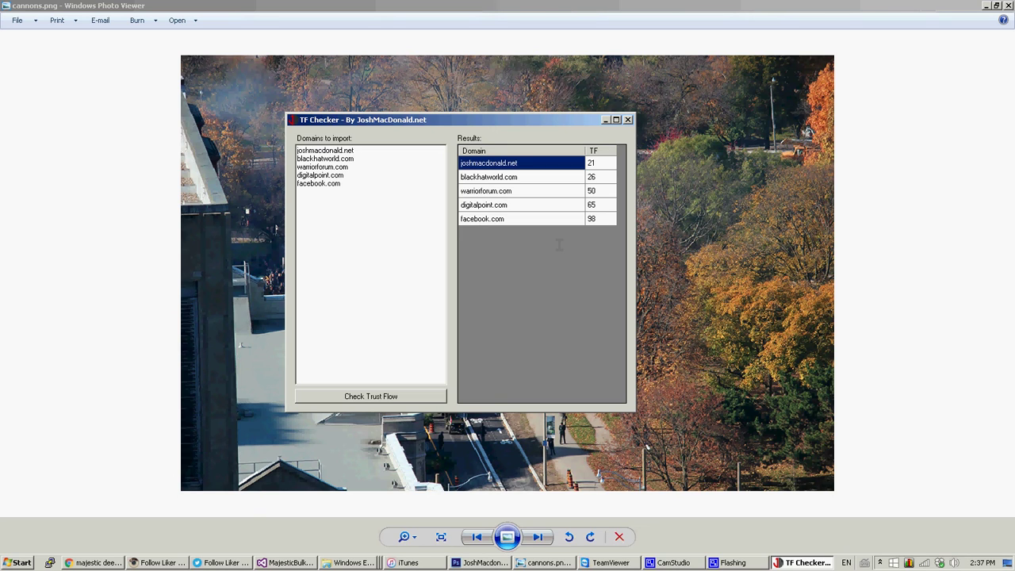
click(604, 219)
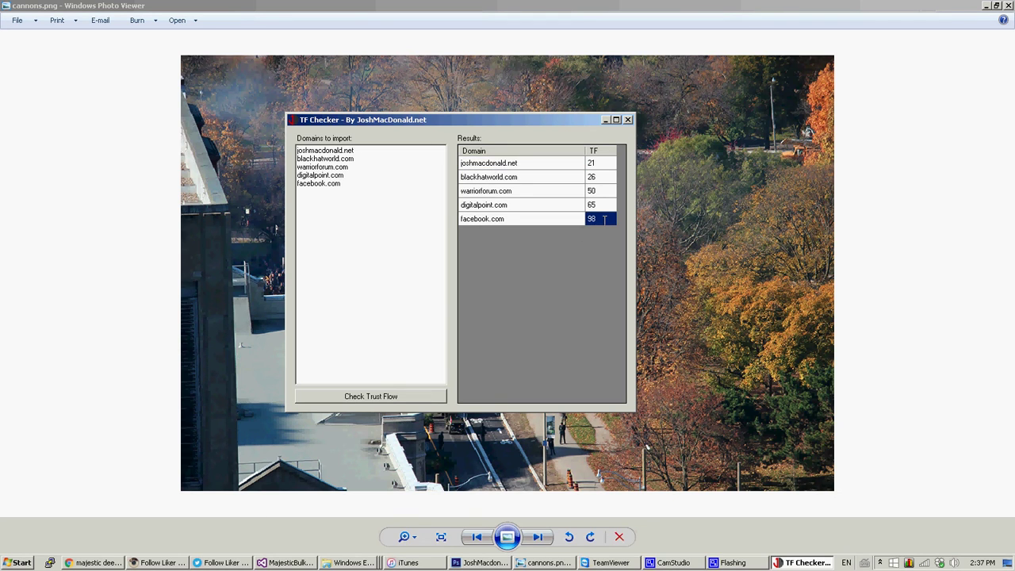
click(567, 221)
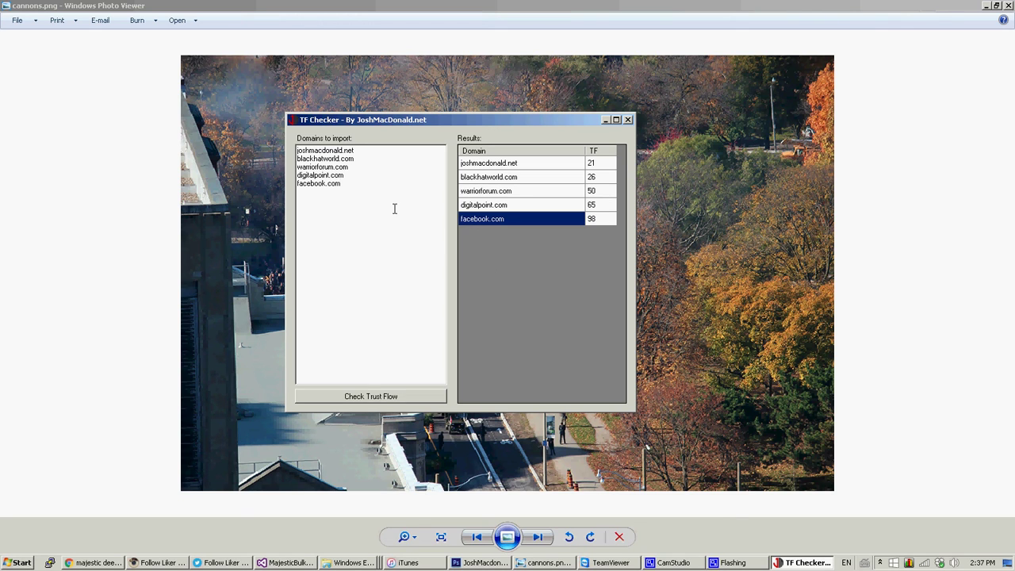
key(ctrl+a)
click(372, 153)
key(shift+Home)
key(Home)
text(www.)
key(BackSpace)
key(BackSpace)
key(BackSpace)
key(BackSpace)
key(End)
key(Return)
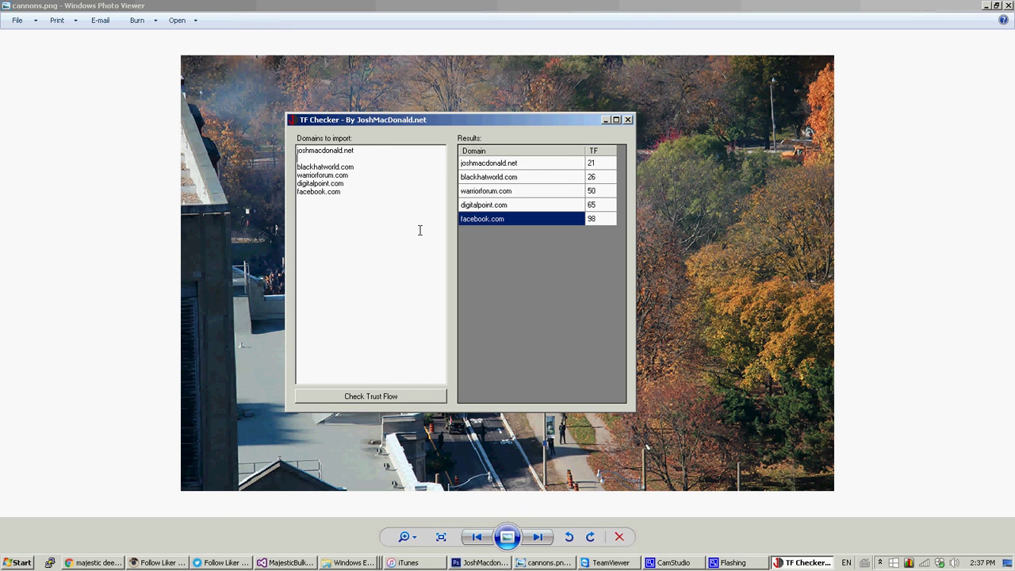
text(www.joshma)
text(cdonald.net)
key(Return)
text(jo)
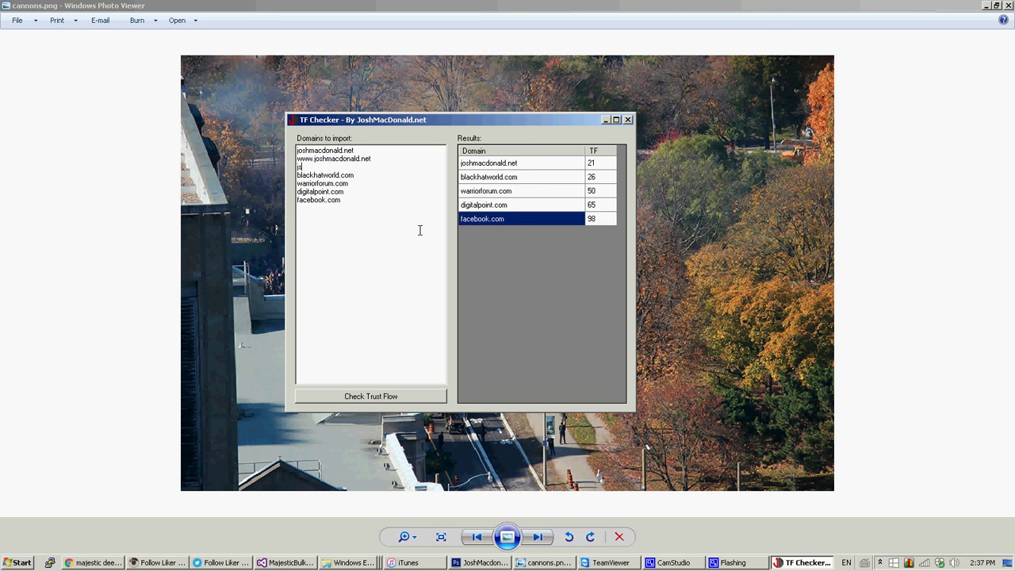
text(shmacdonald.net/)
text(blog)
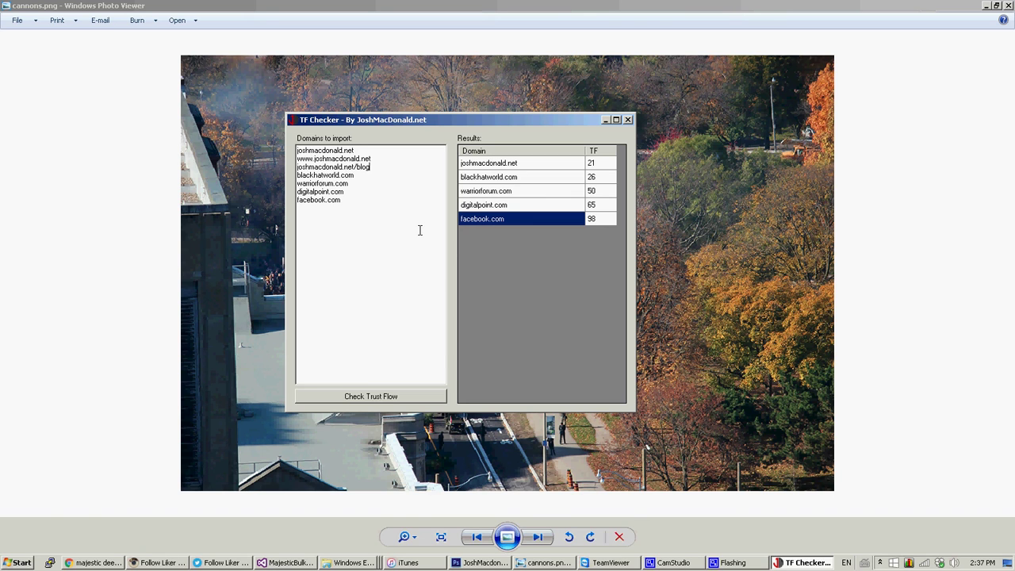